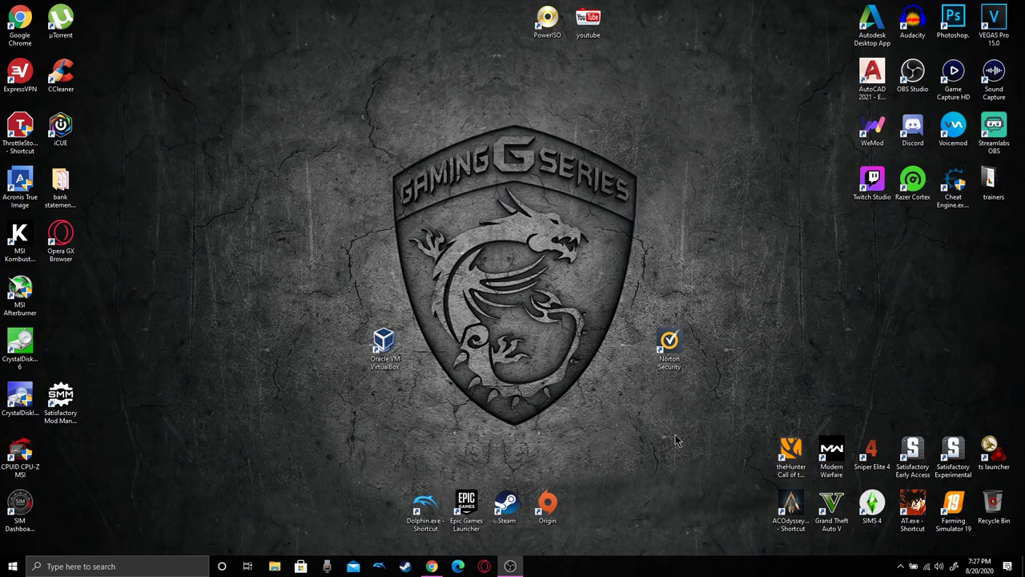
- Open the Windows Power Options, enlarge the window to review all power plans including the additional ones, and close it
{"action": "right_click", "coordinate": [913, 565]}
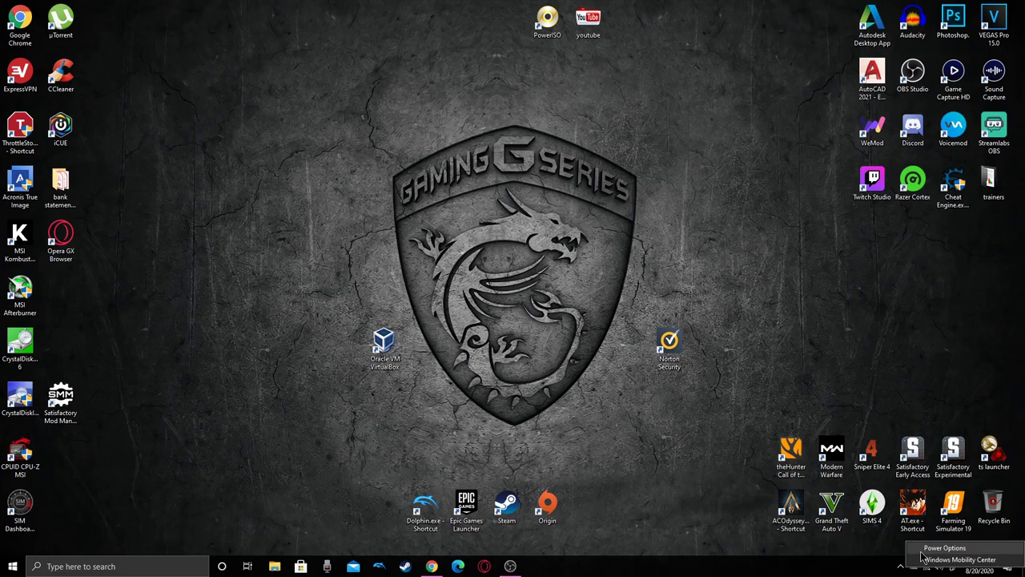
{"action": "left_click", "coordinate": [933, 548]}
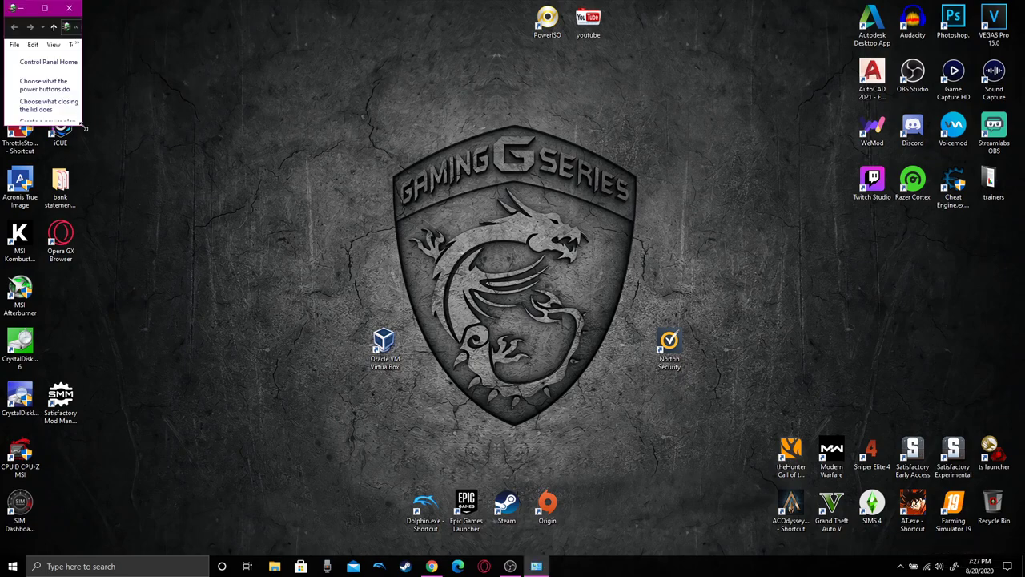
{"action": "left_click_drag", "start_coordinate": [82, 125], "coordinate": [607, 361]}
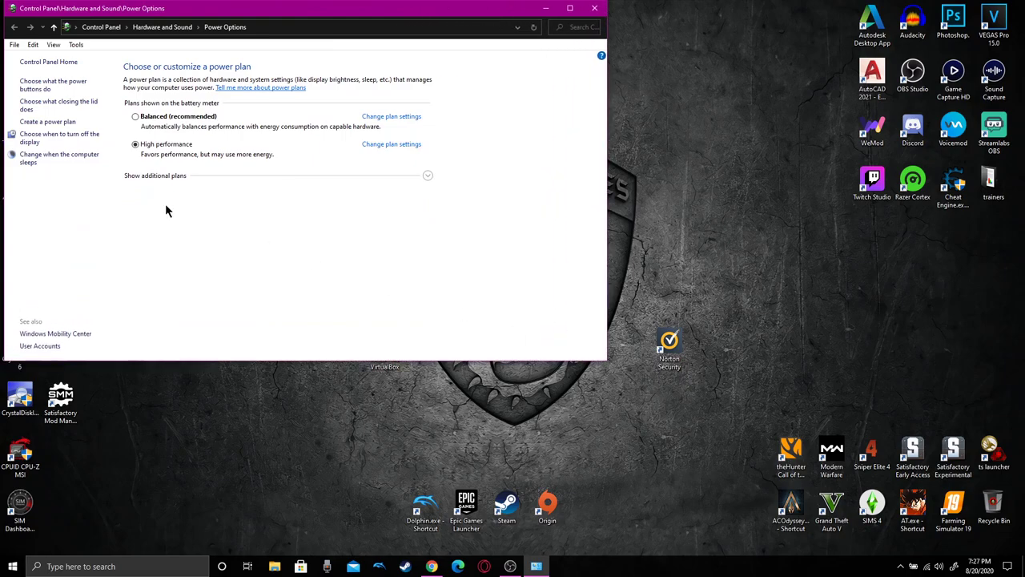
{"action": "left_click", "coordinate": [427, 175]}
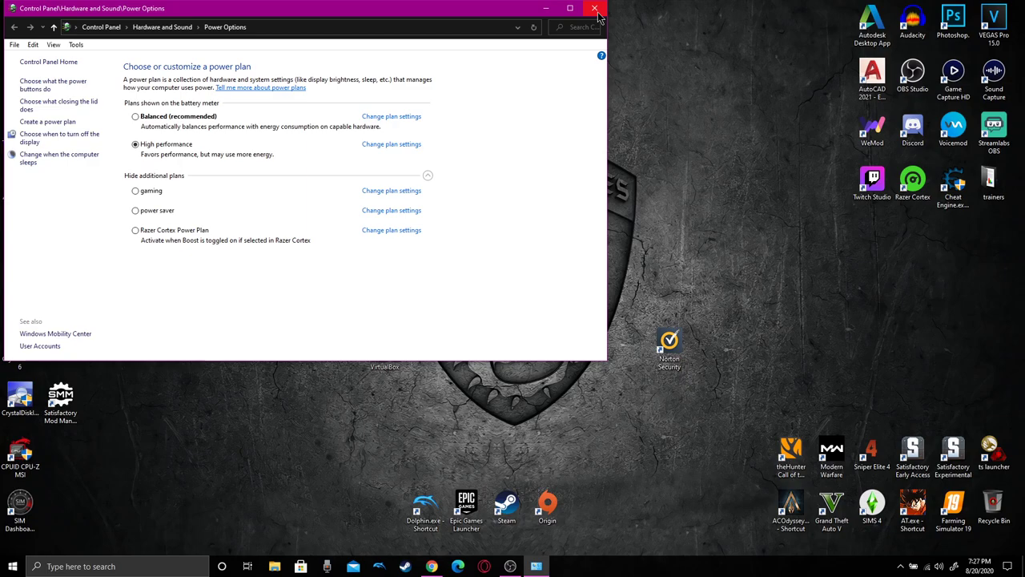
{"action": "left_click", "coordinate": [594, 9]}
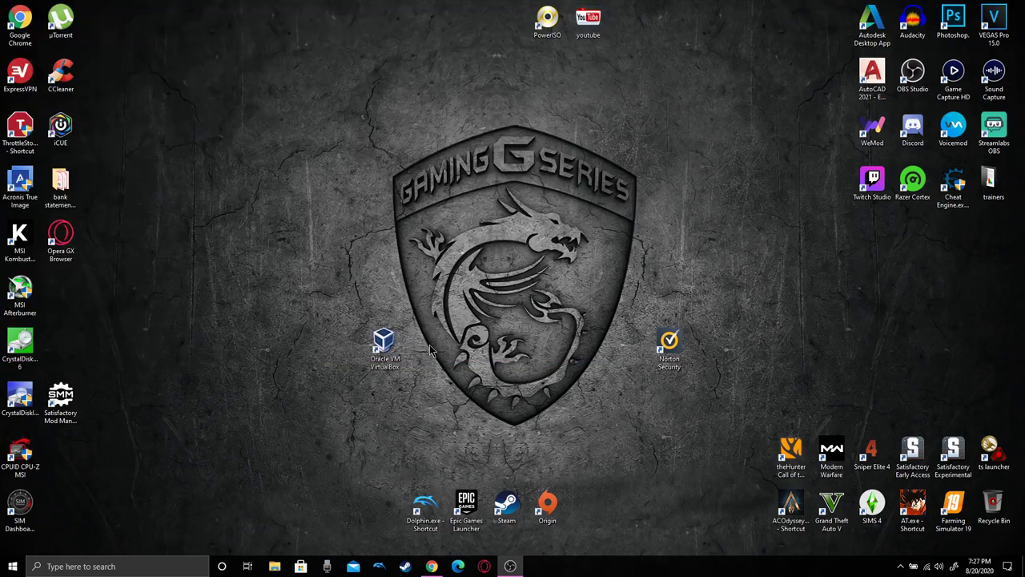
- Open Device Manager and expand the Display adapters category to show the installed graphics devices
{"action": "left_click", "coordinate": [120, 563]}
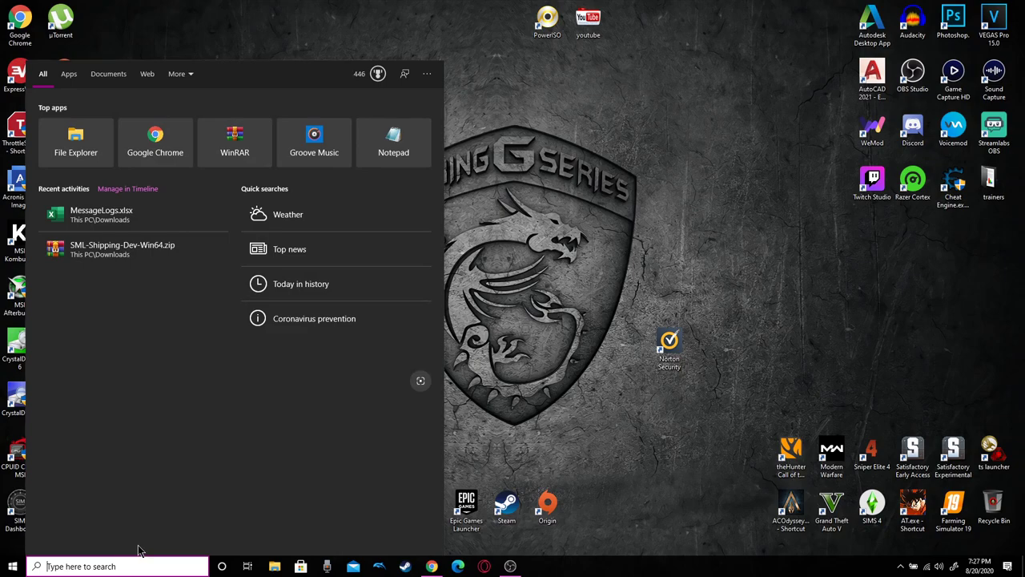
{"action": "type", "text": "device"}
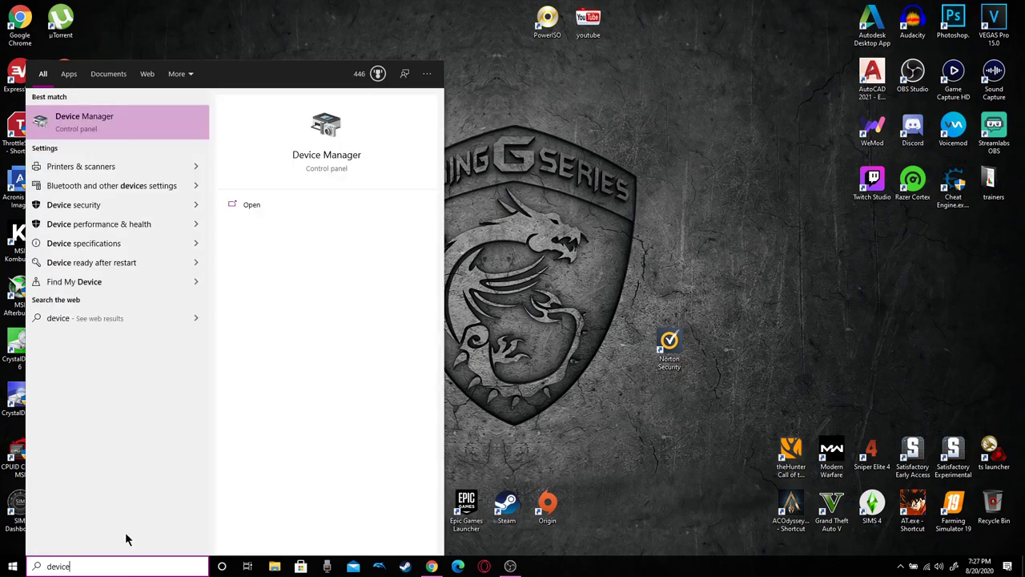
{"action": "left_click", "coordinate": [64, 128]}
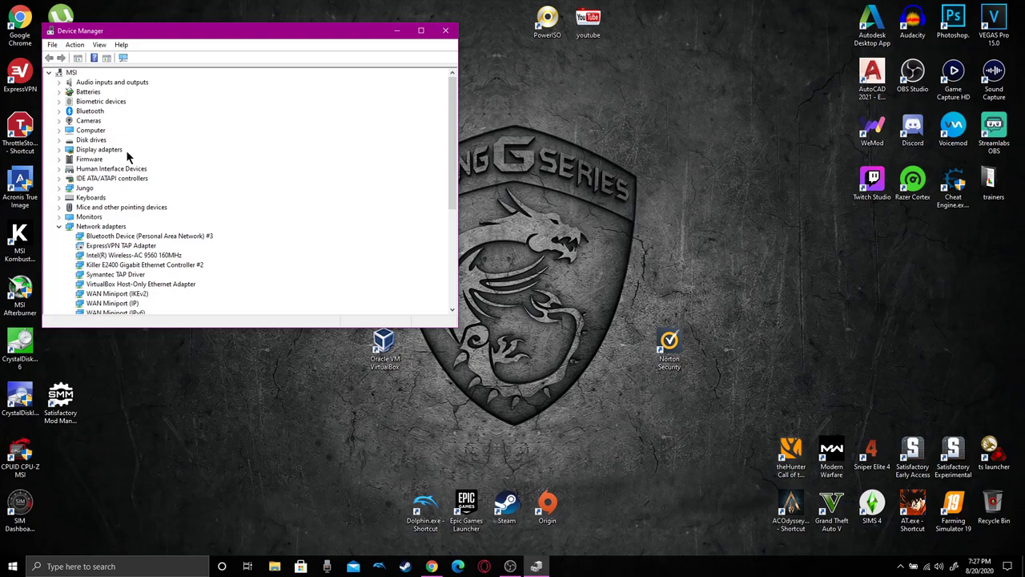
{"action": "left_click", "coordinate": [58, 149]}
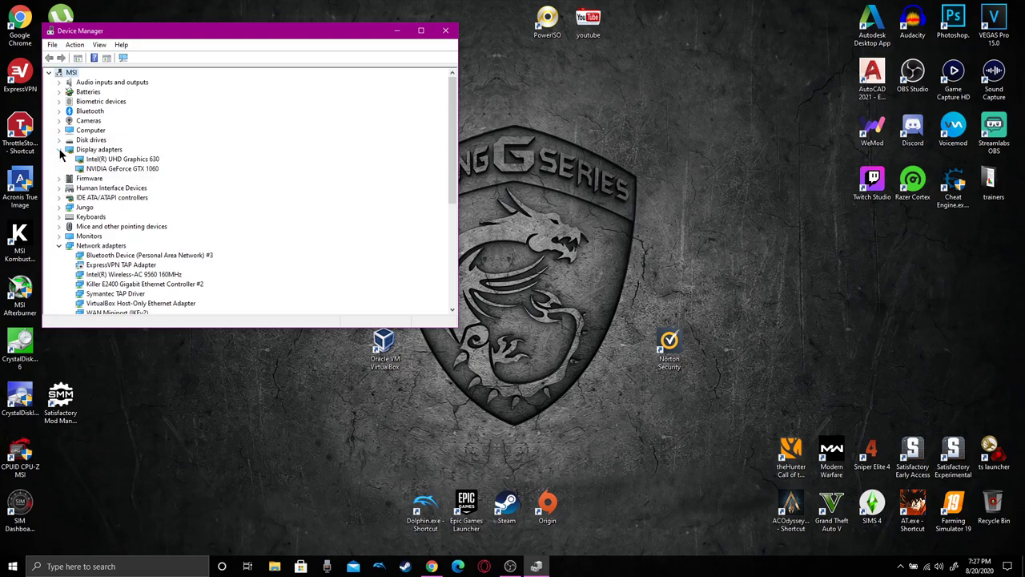
{"action": "left_click", "coordinate": [121, 158]}
{"action": "left_click_drag", "start_coordinate": [132, 34], "coordinate": [201, 21]}
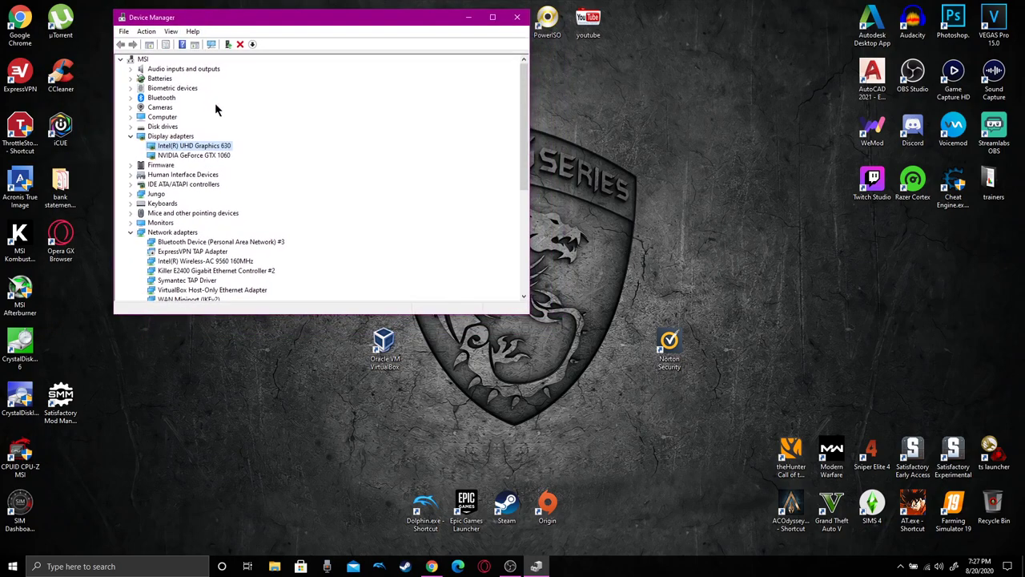
{"action": "left_click", "coordinate": [212, 156]}
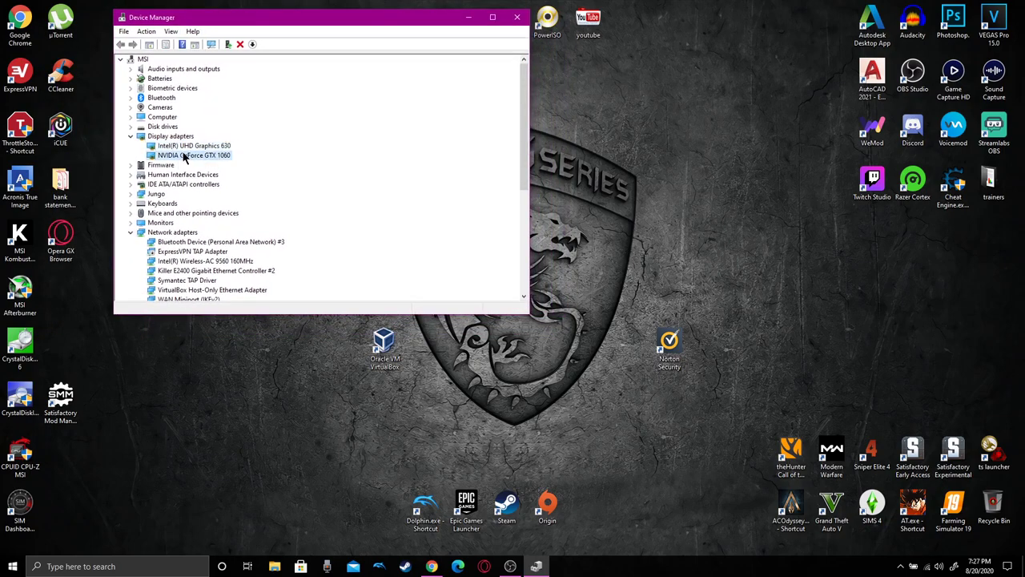
{"action": "left_click", "coordinate": [183, 147]}
{"action": "left_click", "coordinate": [185, 157]}
{"action": "left_click", "coordinate": [222, 147]}
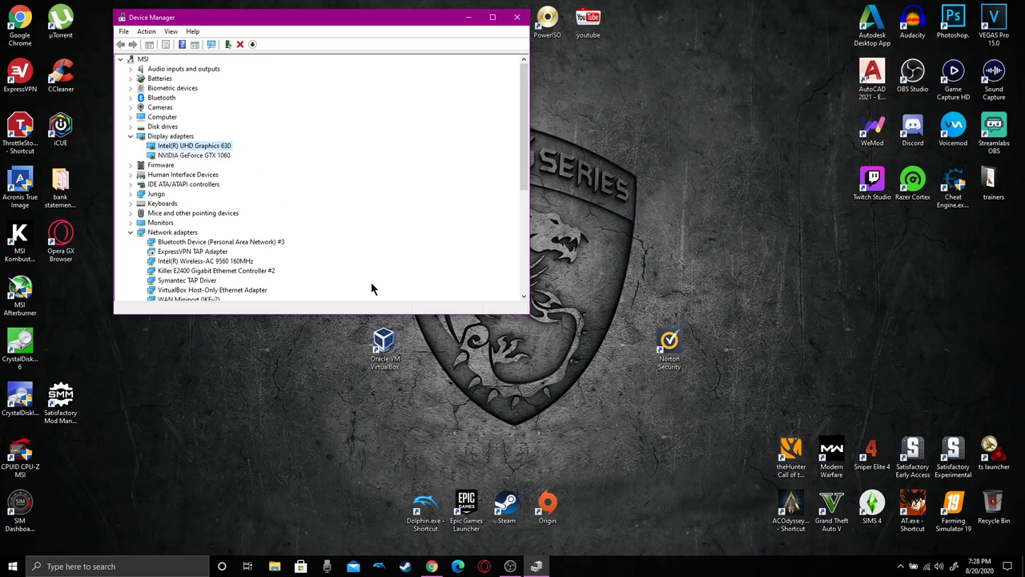
{"action": "left_click", "coordinate": [666, 345]}
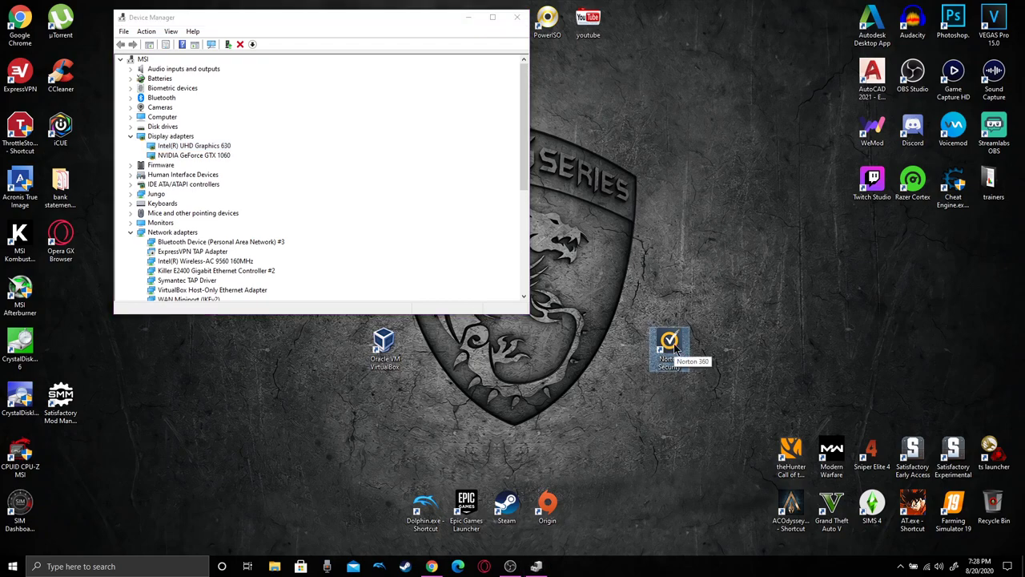
{"action": "left_click", "coordinate": [383, 344]}
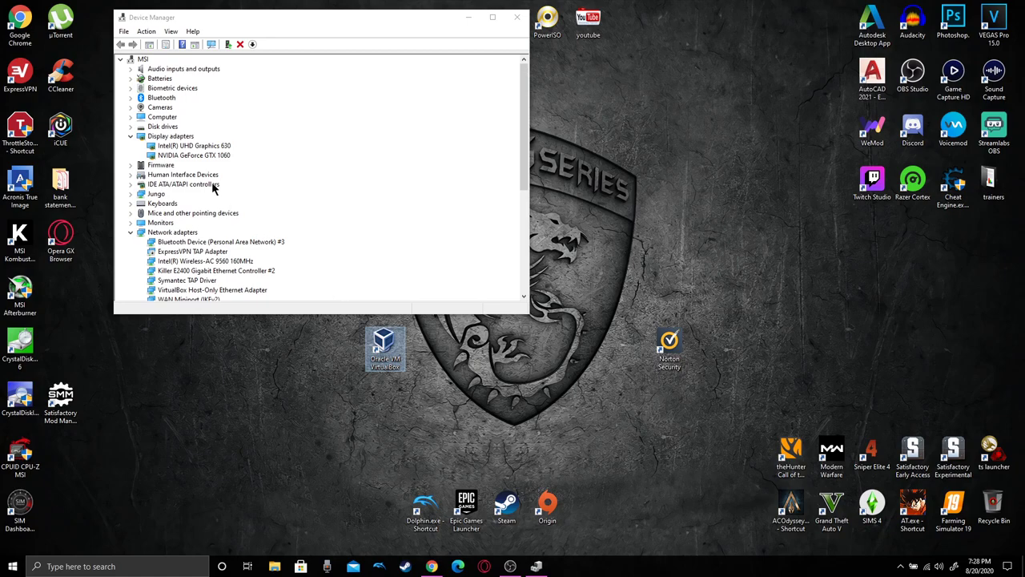
- Disable the Intel(R) UHD Graphics 630 display adapter and clear the OBS window off this display
{"action": "left_click", "coordinate": [193, 147]}
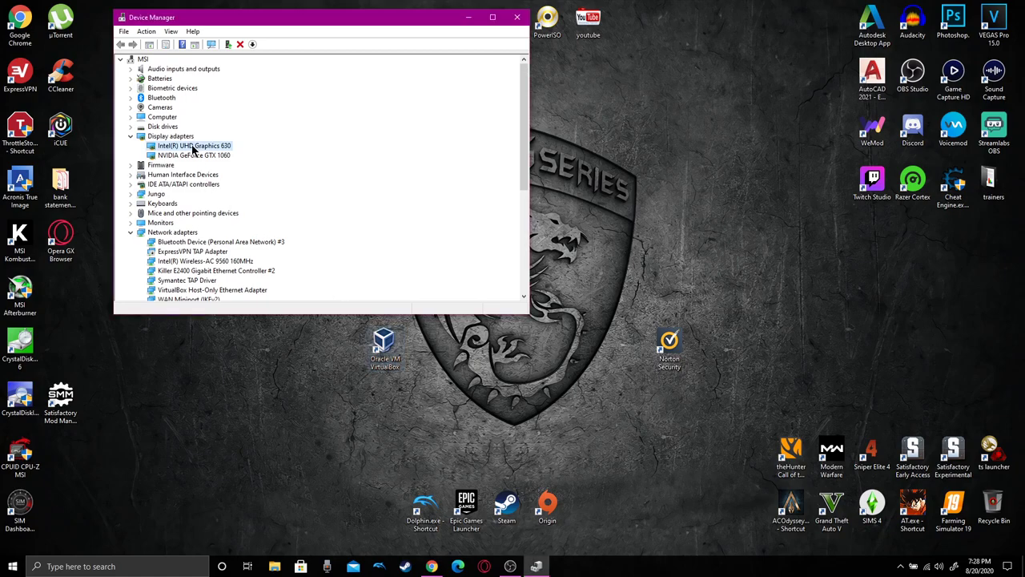
{"action": "right_click", "coordinate": [193, 147]}
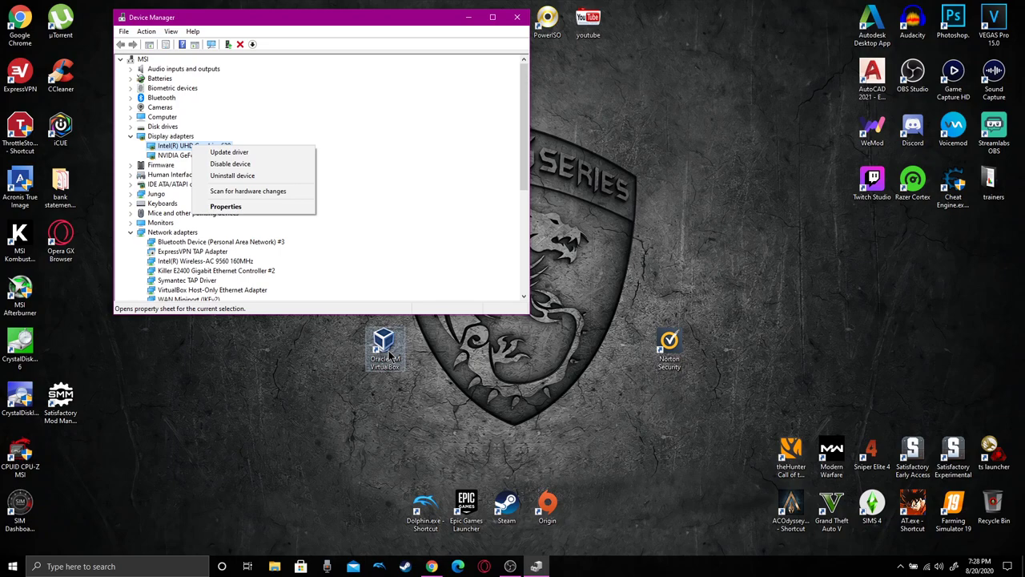
{"action": "left_click", "coordinate": [230, 165]}
{"action": "left_click", "coordinate": [536, 294]}
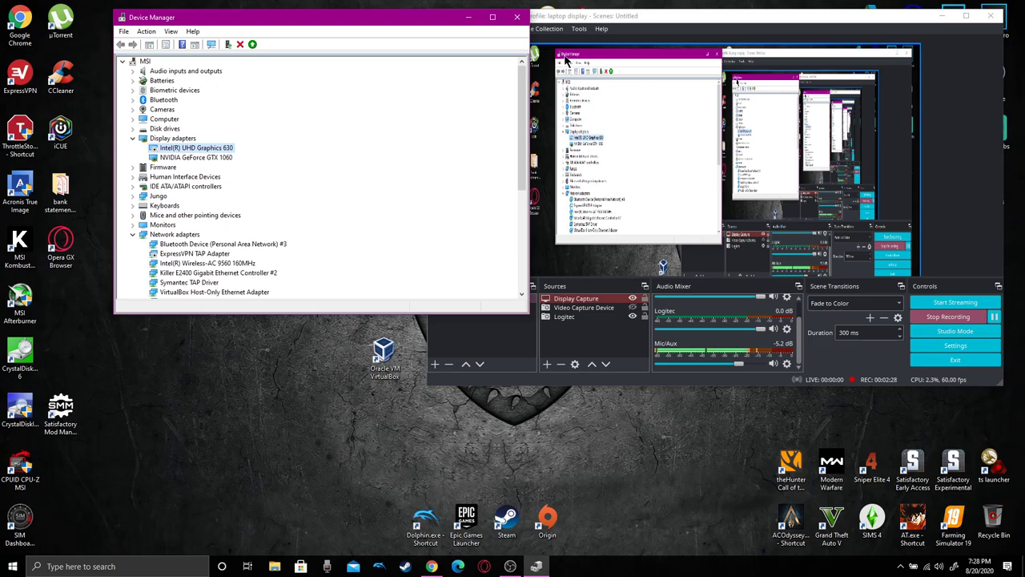
{"action": "left_click_drag", "start_coordinate": [580, 22], "coordinate": [1024, 80]}
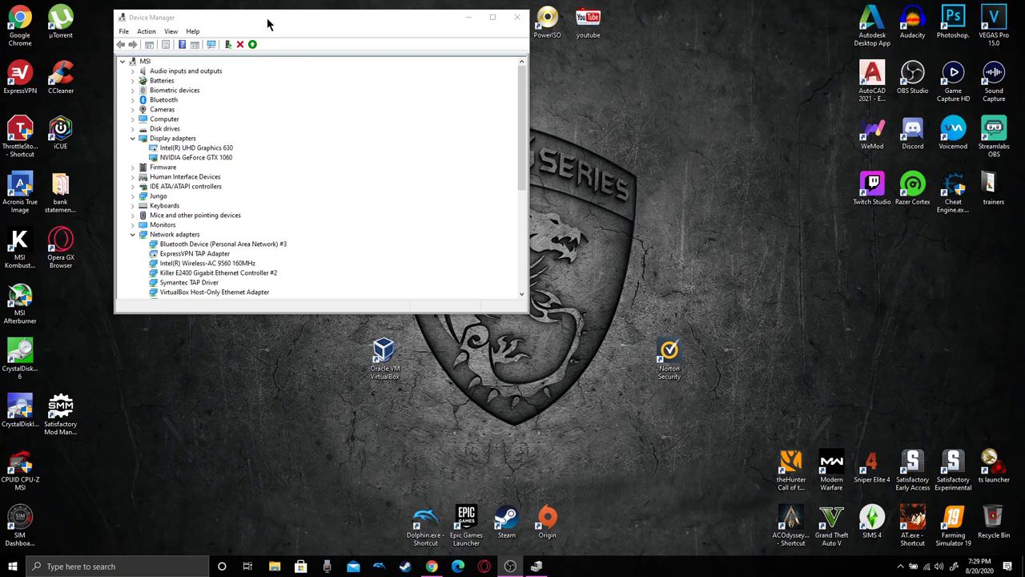
{"action": "left_click_drag", "start_coordinate": [263, 19], "coordinate": [474, 76]}
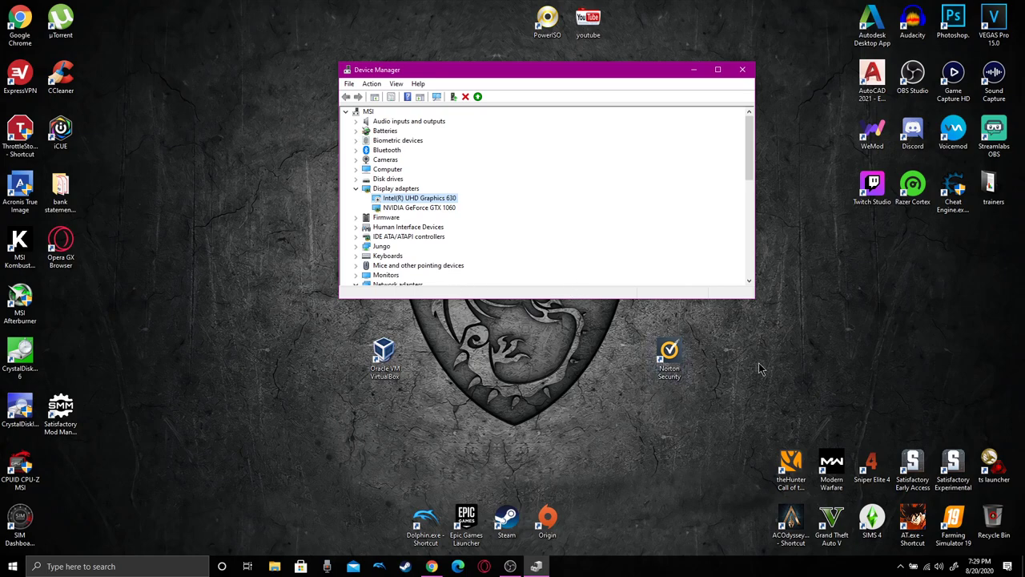
- Bring the OBS window onto this display, place Device Manager above it, and move OBS back off the display
{"action": "right_click", "coordinate": [419, 202]}
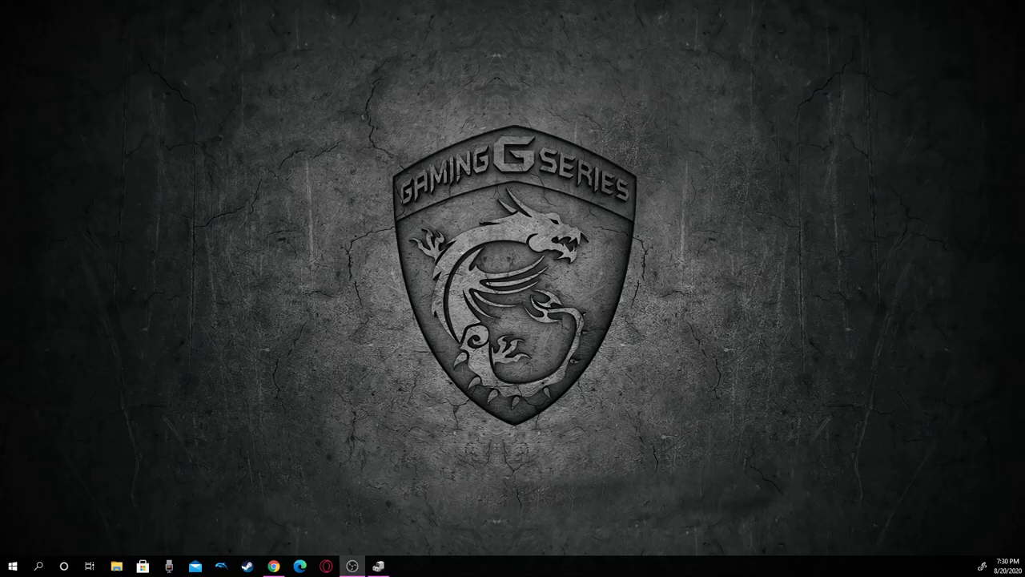
{"action": "left_click", "coordinate": [351, 566]}
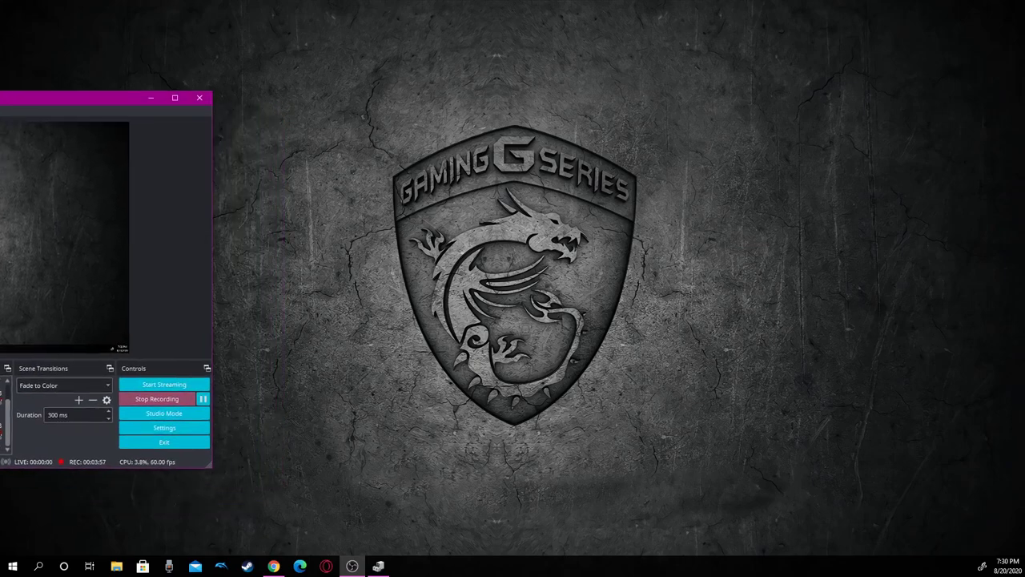
{"action": "left_click_drag", "start_coordinate": [48, 104], "coordinate": [529, 303]}
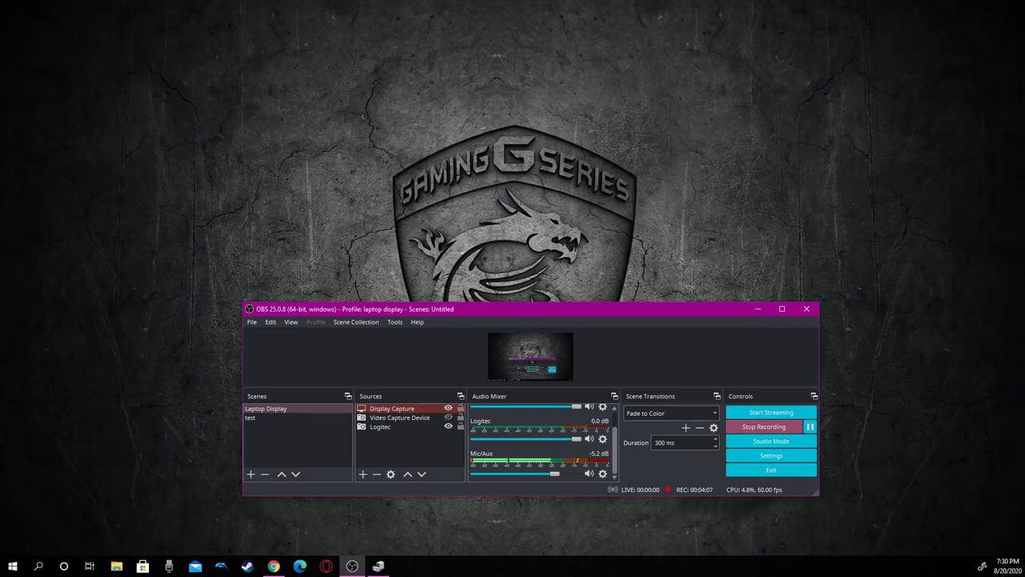
{"action": "key", "text": "alt+Tab"}
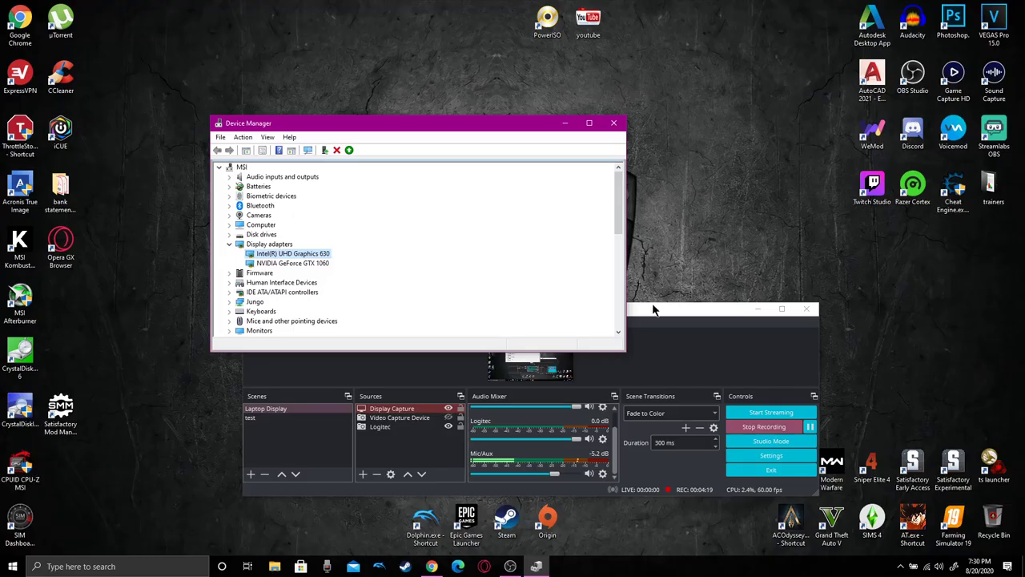
{"action": "left_click_drag", "start_coordinate": [651, 304], "coordinate": [672, 281]}
{"action": "left_click_drag", "start_coordinate": [504, 131], "coordinate": [566, 95]}
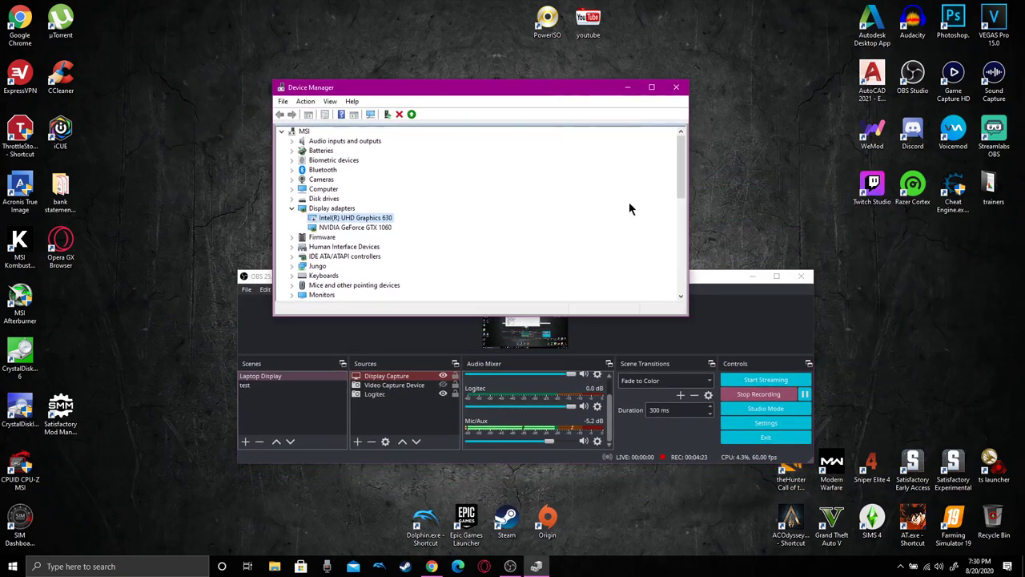
{"action": "left_click_drag", "start_coordinate": [719, 277], "coordinate": [1024, 336]}
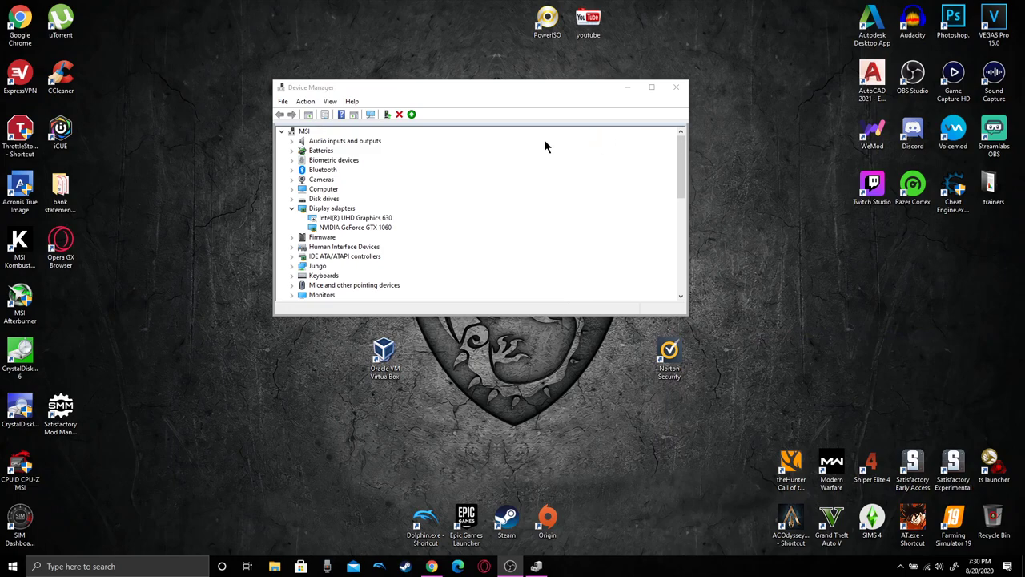
{"action": "left_click_drag", "start_coordinate": [534, 89], "coordinate": [543, 139]}
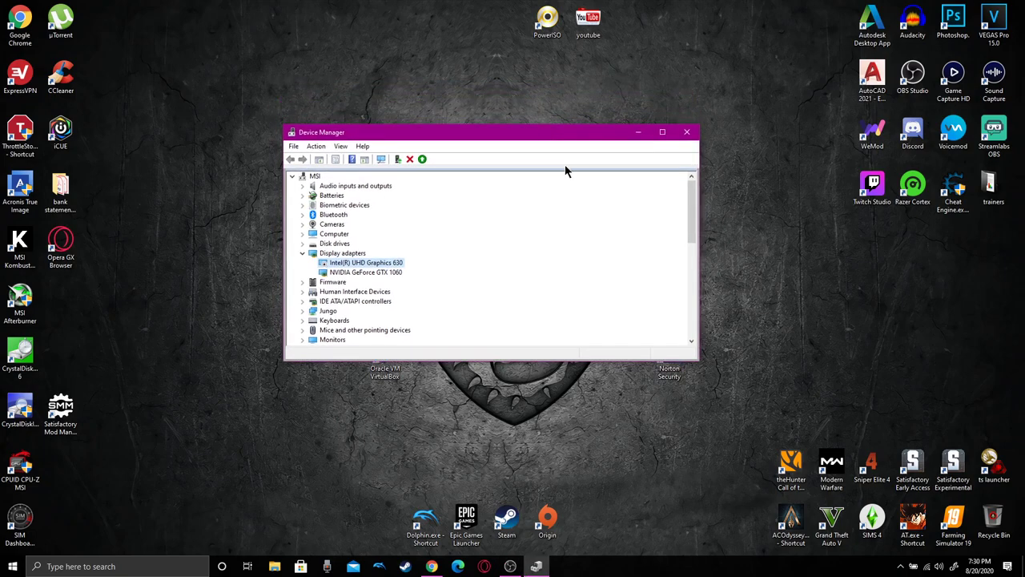
{"action": "mouse_move", "coordinate": [691, 238]}
{"action": "left_mouse_down"}
{"action": "mouse_move", "coordinate": [694, 250]}
{"action": "mouse_move", "coordinate": [691, 238]}
{"action": "left_mouse_up"}
{"action": "left_click_drag", "start_coordinate": [694, 224], "coordinate": [689, 201]}
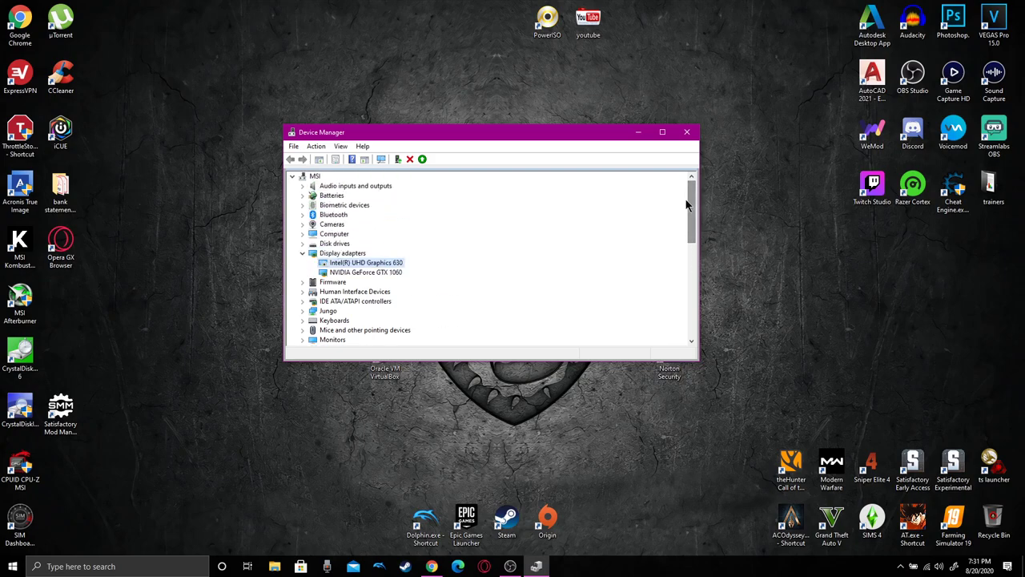